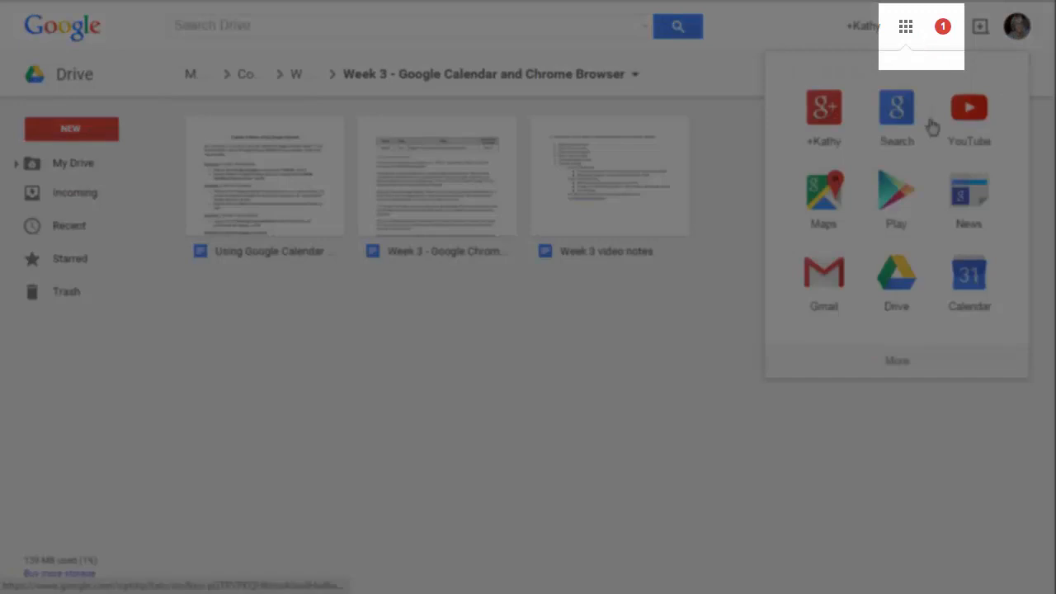
Open Google Calendar from the Google apps launcher
{"action": "left_click", "coordinate": [967, 300]}
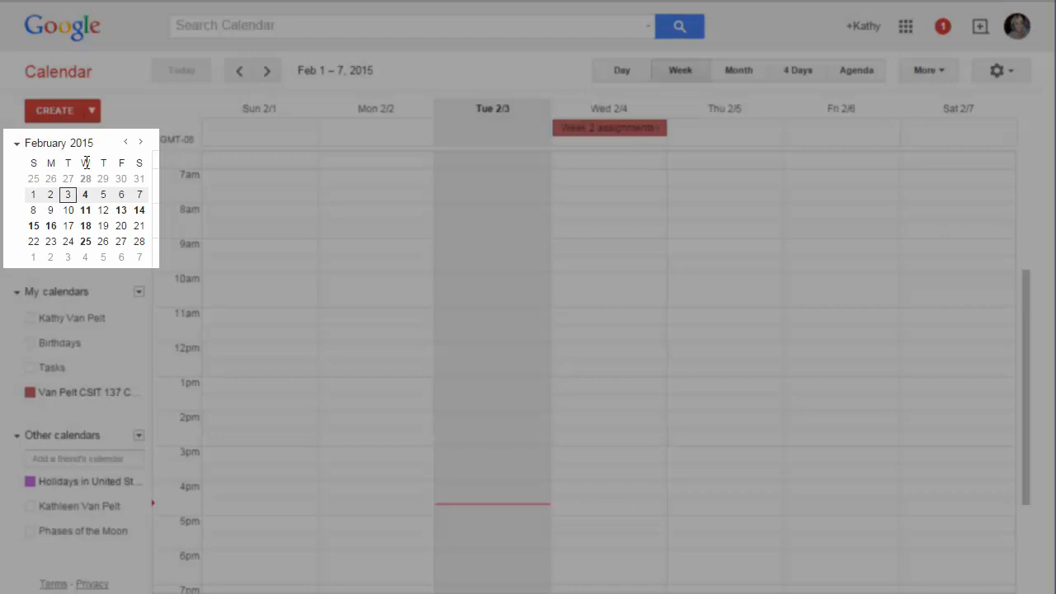
{"action": "left_click", "coordinate": [17, 293]}
{"action": "left_click", "coordinate": [16, 294]}
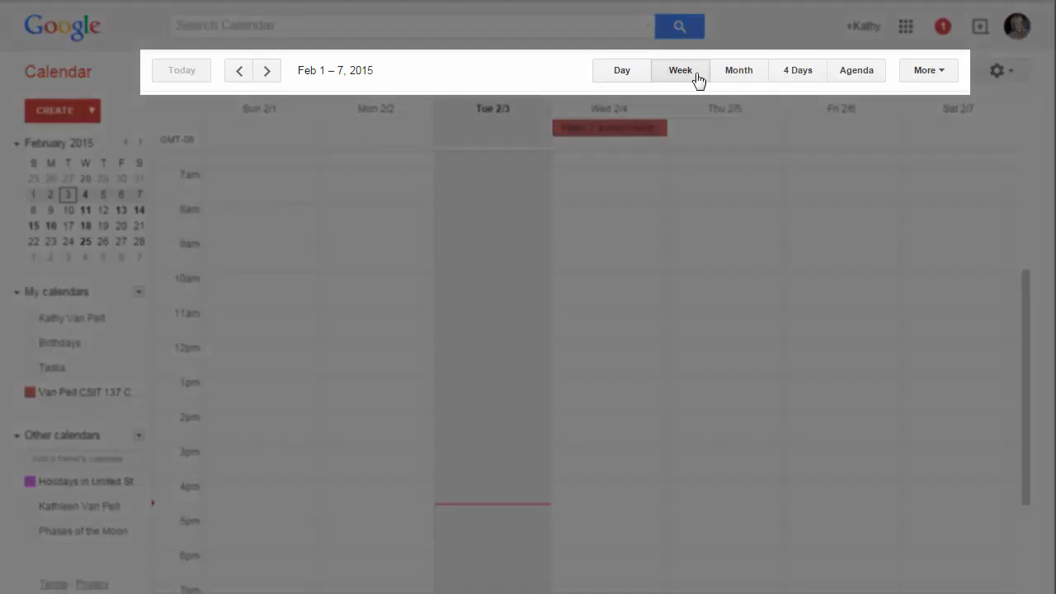
Switch through the Day, Week, Month and 4 Days views, ending in Month view
{"action": "left_click", "coordinate": [623, 72]}
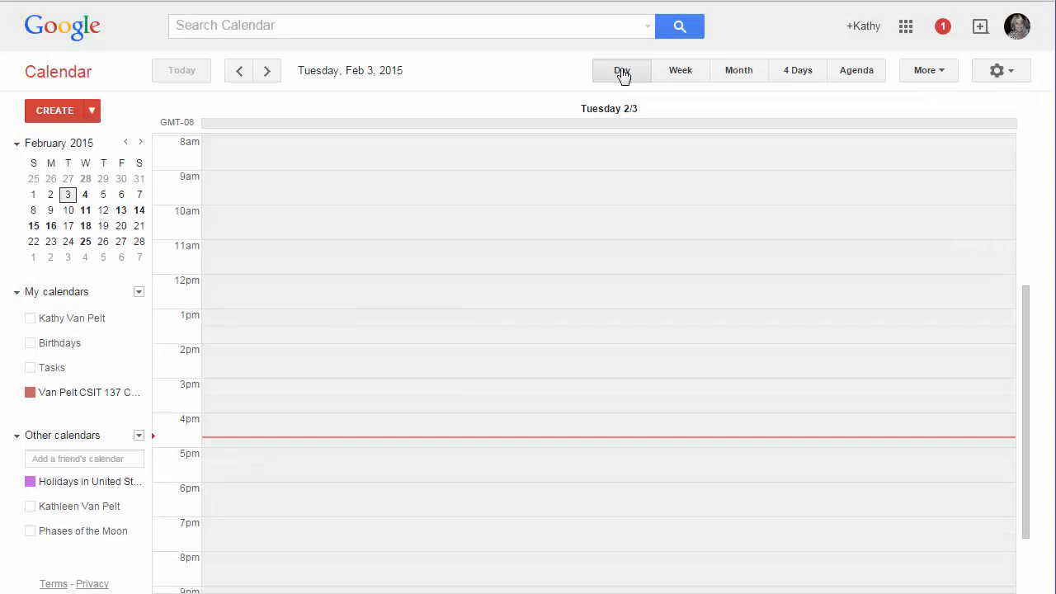
{"action": "left_click", "coordinate": [679, 76]}
{"action": "left_click", "coordinate": [743, 77]}
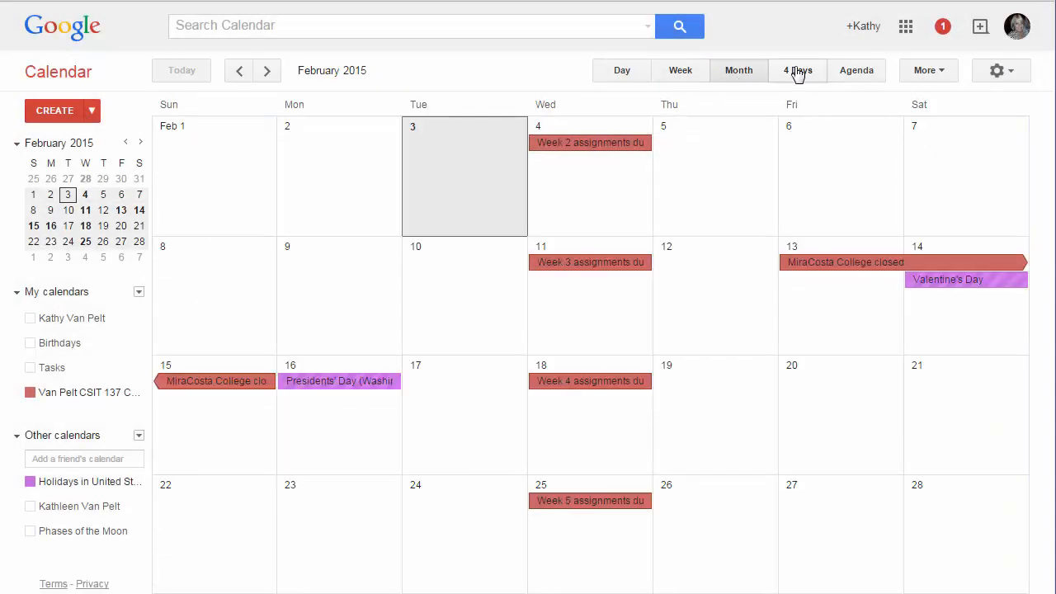
{"action": "left_click", "coordinate": [797, 74]}
{"action": "left_click", "coordinate": [735, 73]}
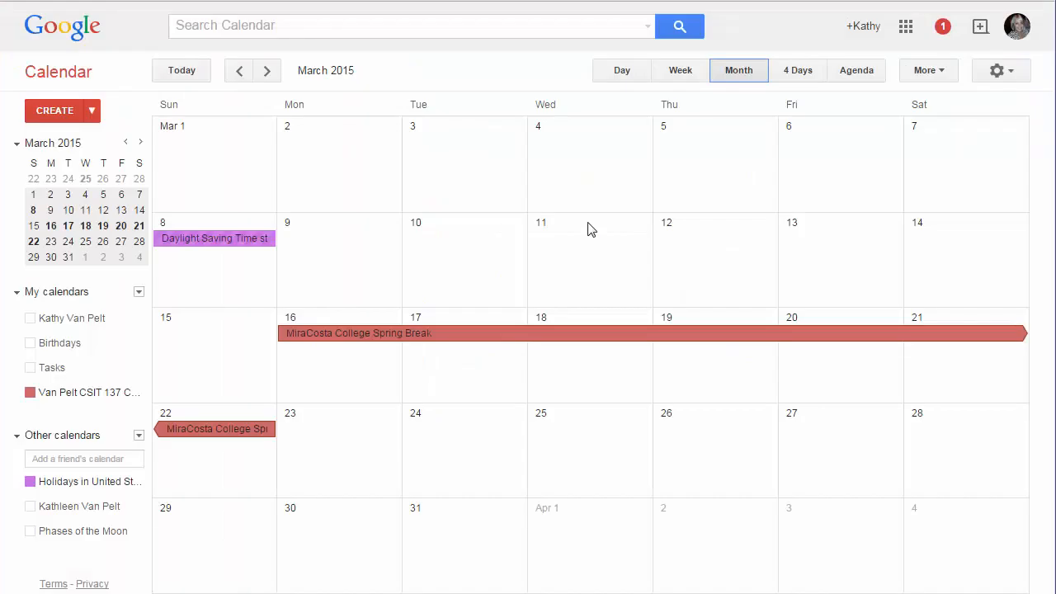
Start a new event on Wednesday, March 4 titled Google Docs assignment due in the Van Pelt CSIT 137 Course Schedule calendar
{"action": "left_click", "coordinate": [584, 182]}
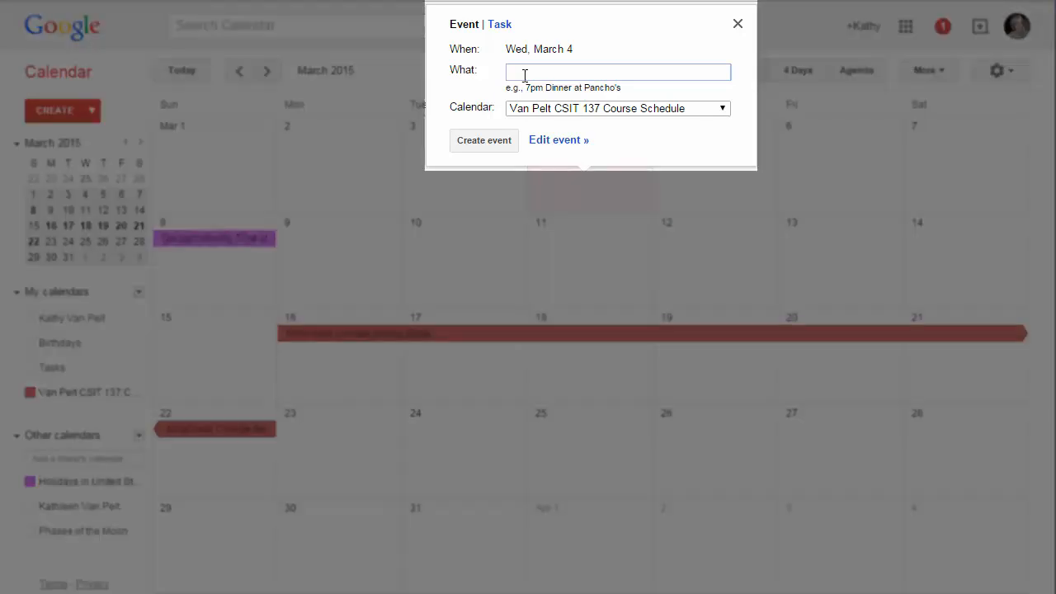
{"action": "type", "text": "Gor"}
{"action": "type", "text": "gle Docs assignment due"}
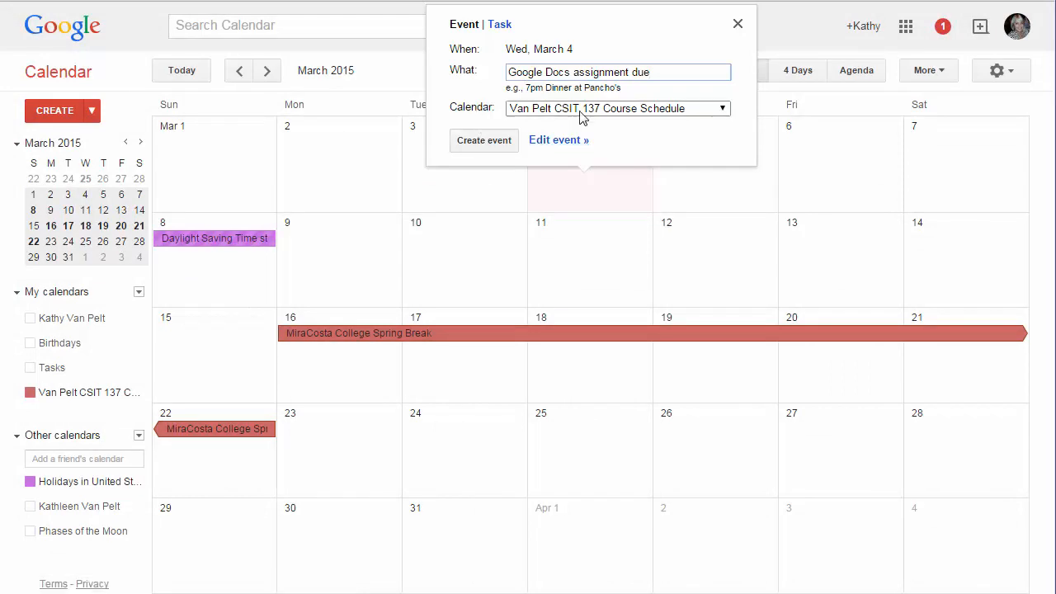
{"action": "left_click", "coordinate": [723, 110]}
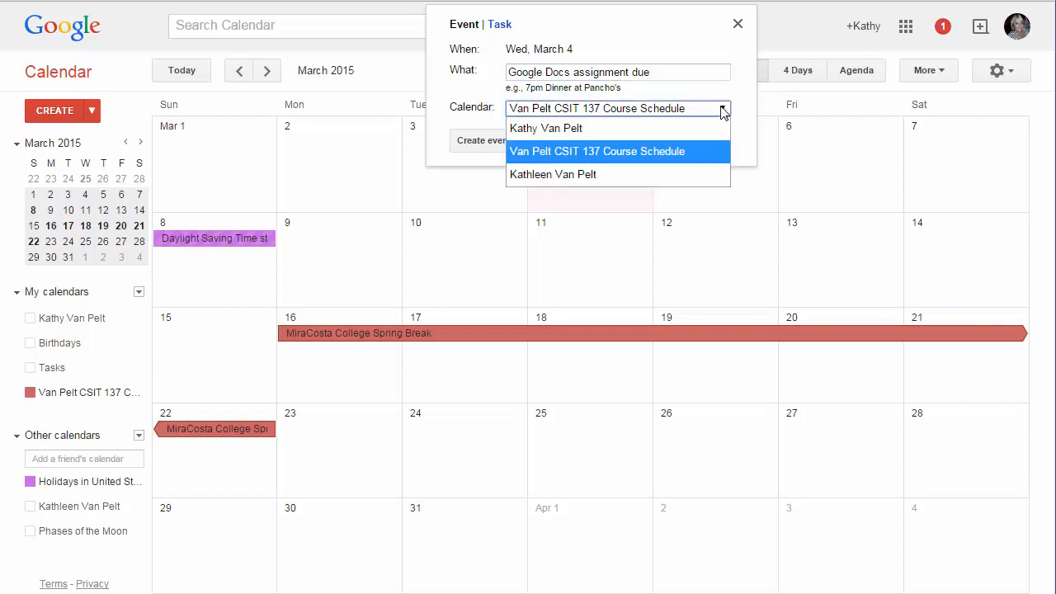
{"action": "left_click", "coordinate": [723, 110]}
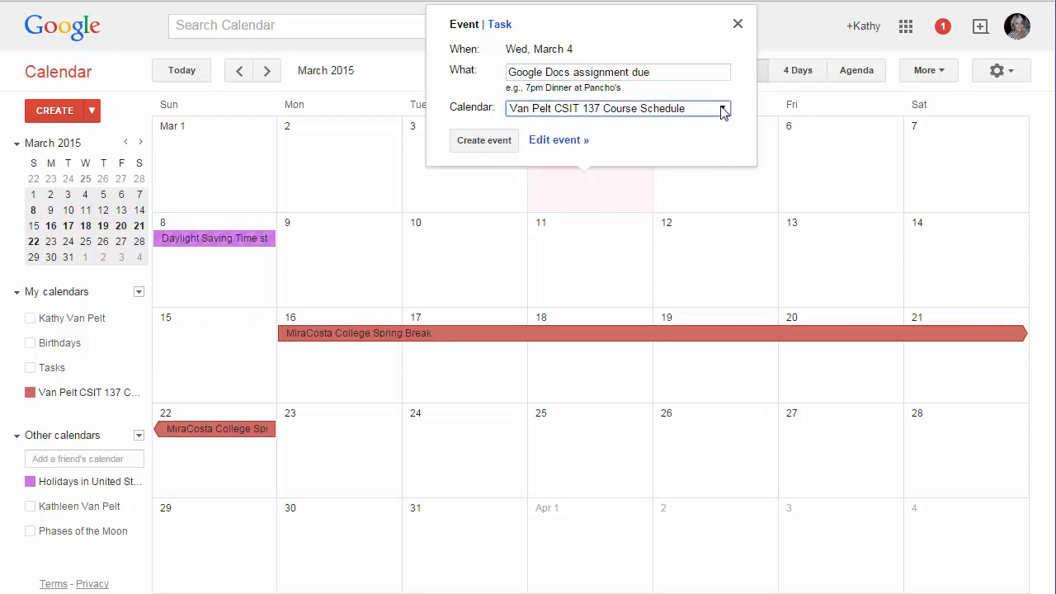
Open the full event editor, set the location to MiraCosta College, Manchester Avenue, Cardiff, CA, and save the event
{"action": "left_click", "coordinate": [557, 140]}
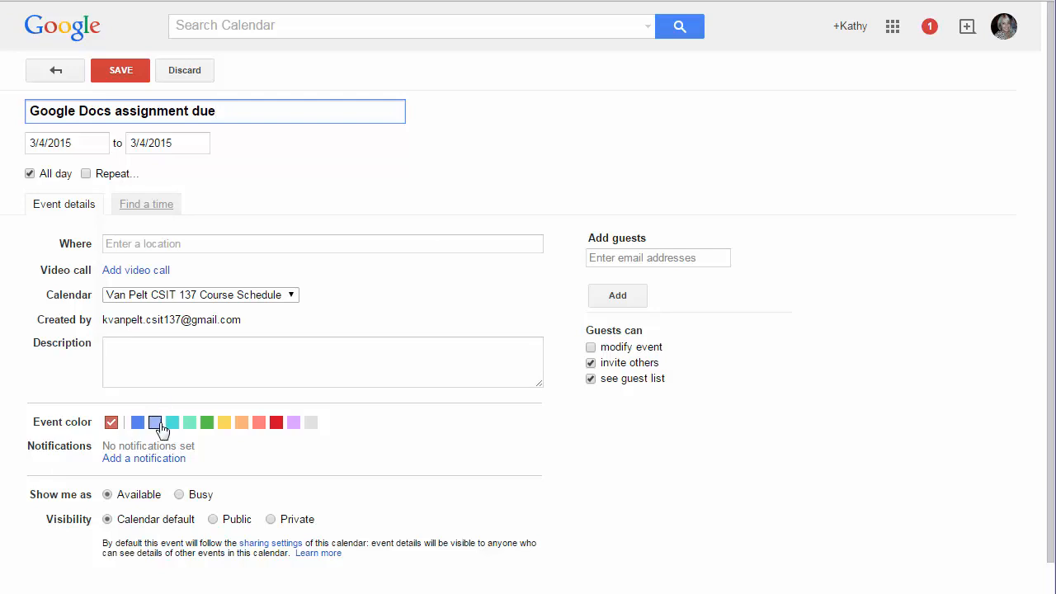
{"action": "left_click", "coordinate": [142, 244]}
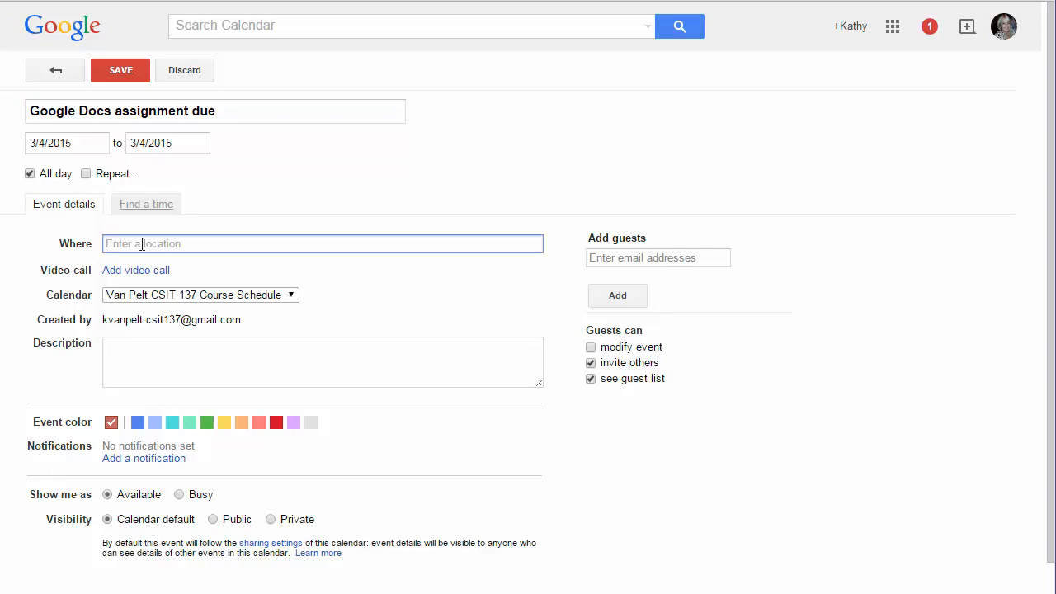
{"action": "type", "text": "MiraCosta"}
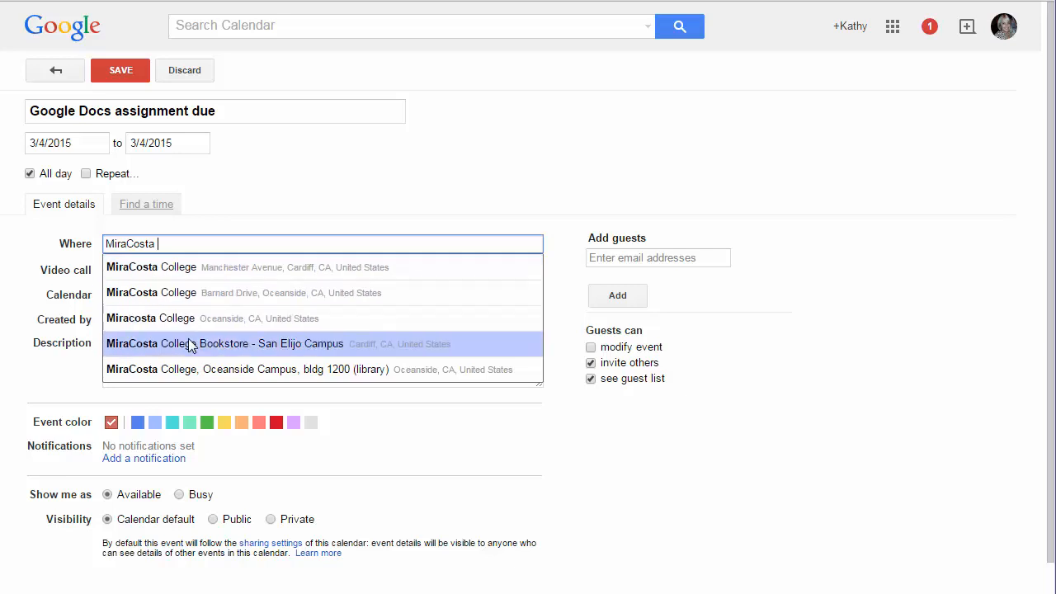
{"action": "left_click", "coordinate": [169, 267]}
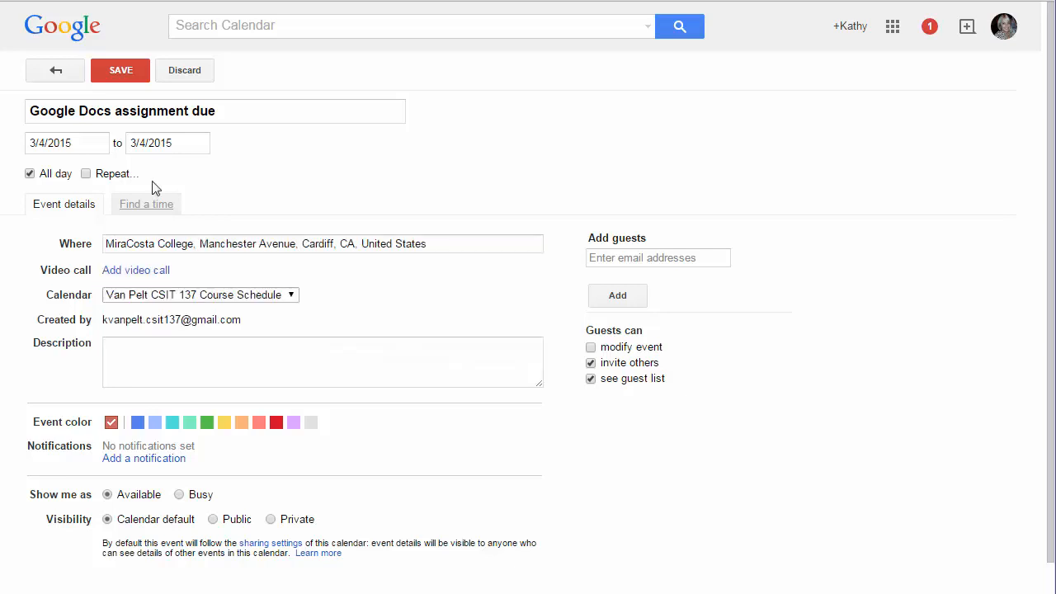
{"action": "left_click", "coordinate": [118, 74]}
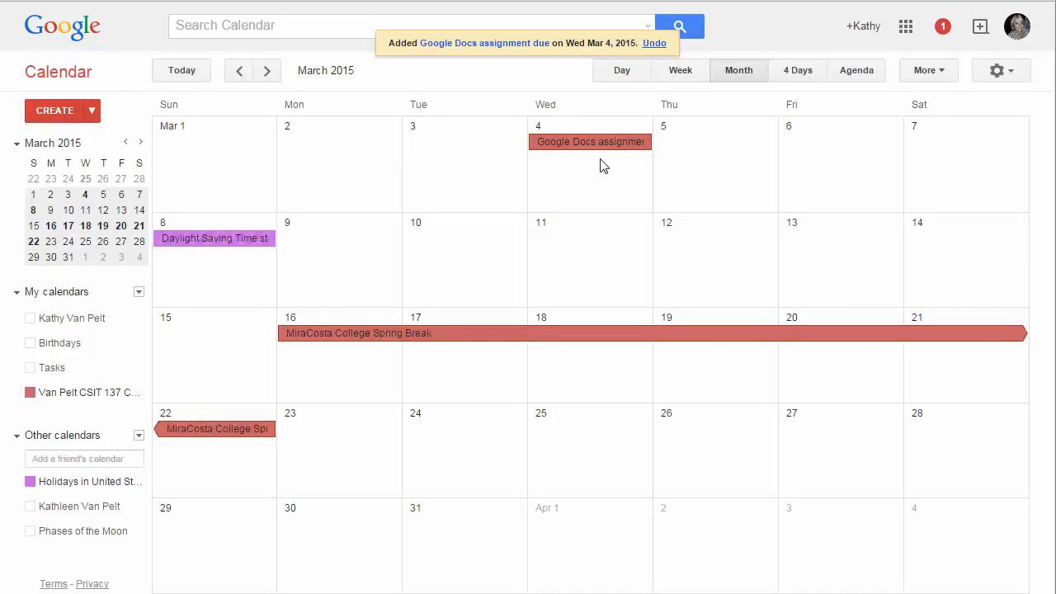
Inspect the details of the Google Docs assignment event and the MiraCosta College Spring Break event
{"action": "left_click", "coordinate": [589, 144]}
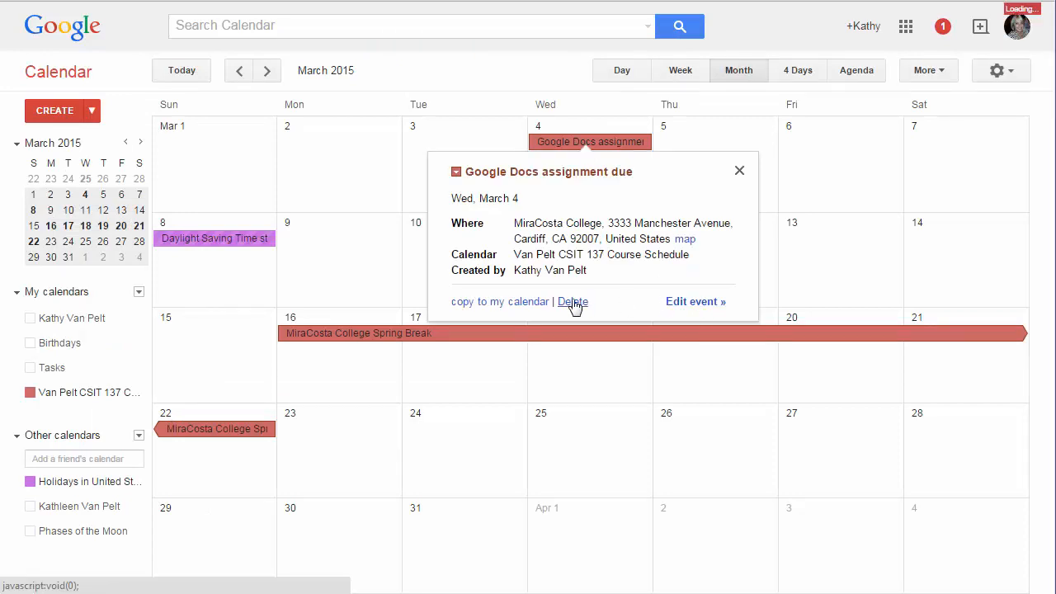
{"action": "left_click", "coordinate": [740, 172]}
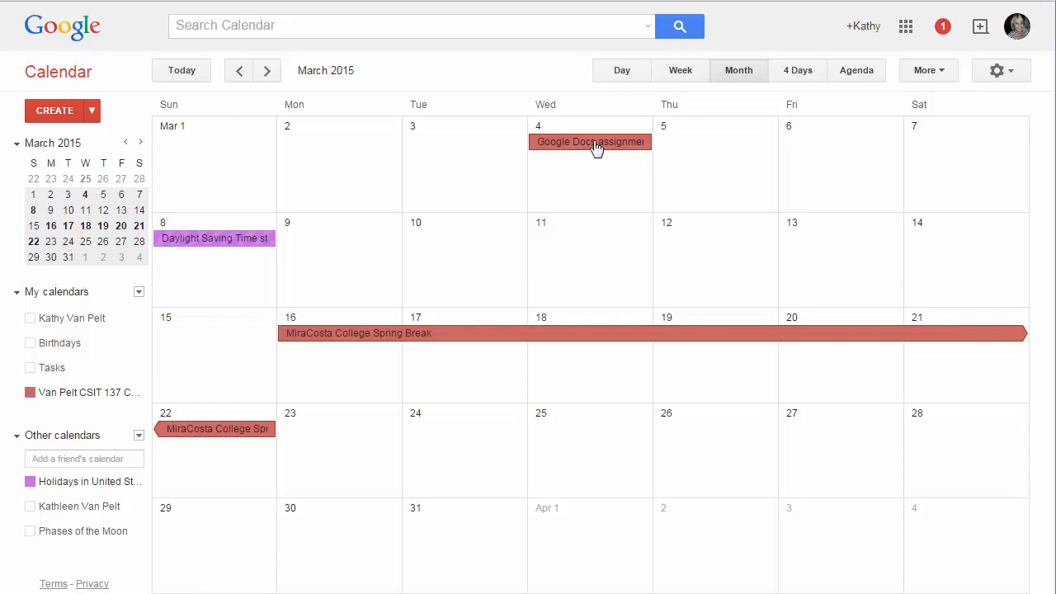
{"action": "left_click_drag", "start_coordinate": [596, 146], "coordinate": [597, 169]}
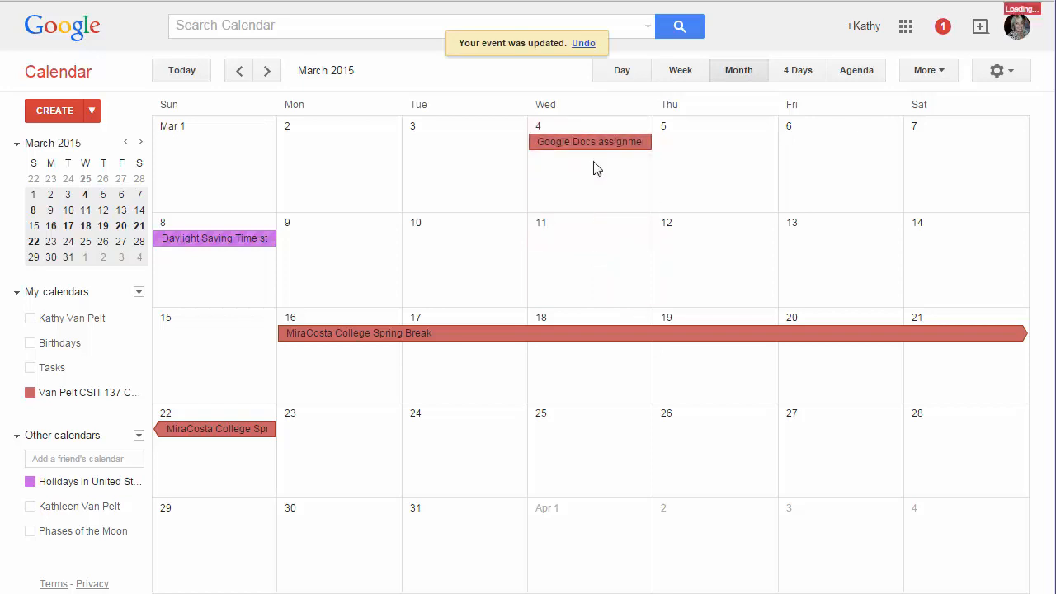
{"action": "left_click", "coordinate": [337, 340]}
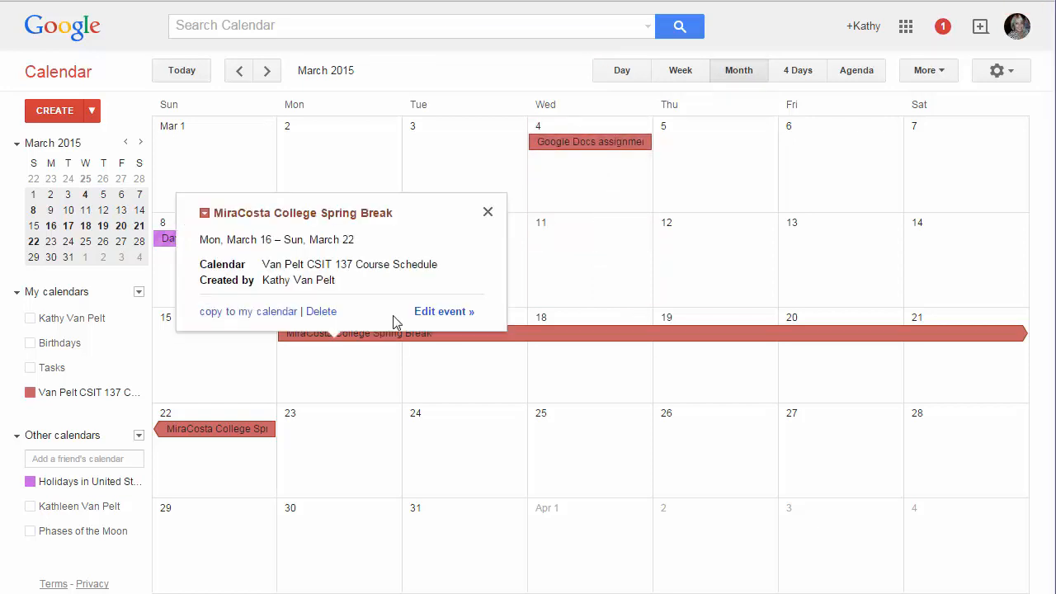
{"action": "left_click", "coordinate": [431, 321]}
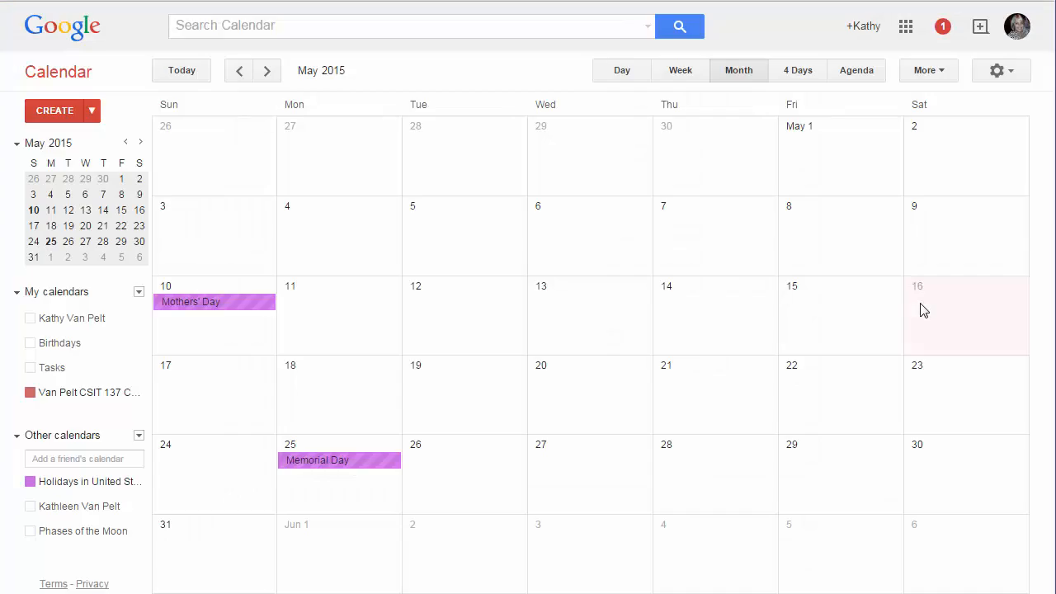
Create an all-day Final Exam Week event running from 5/16/2015 to 5/22/2015 and save it
{"action": "left_click", "coordinate": [921, 309]}
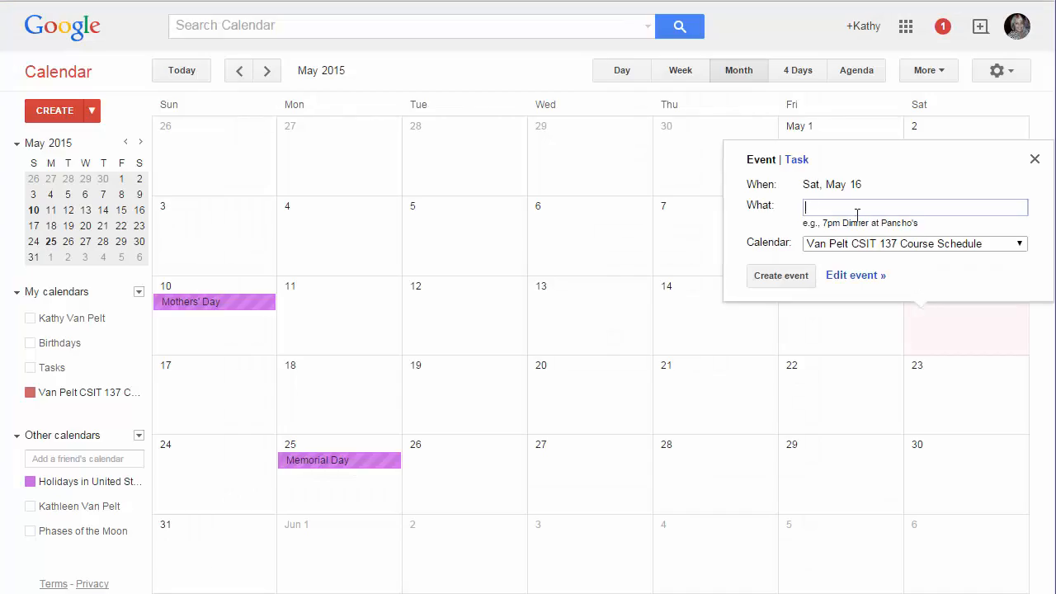
{"action": "type", "text": "Final Exam Week"}
{"action": "left_click", "coordinate": [850, 275]}
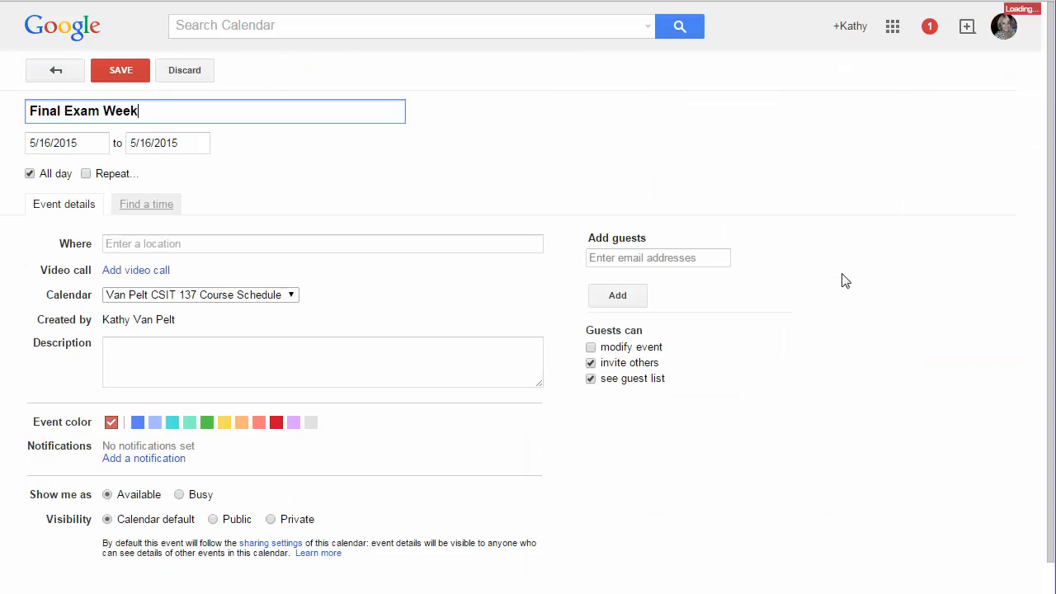
{"action": "left_click", "coordinate": [169, 143]}
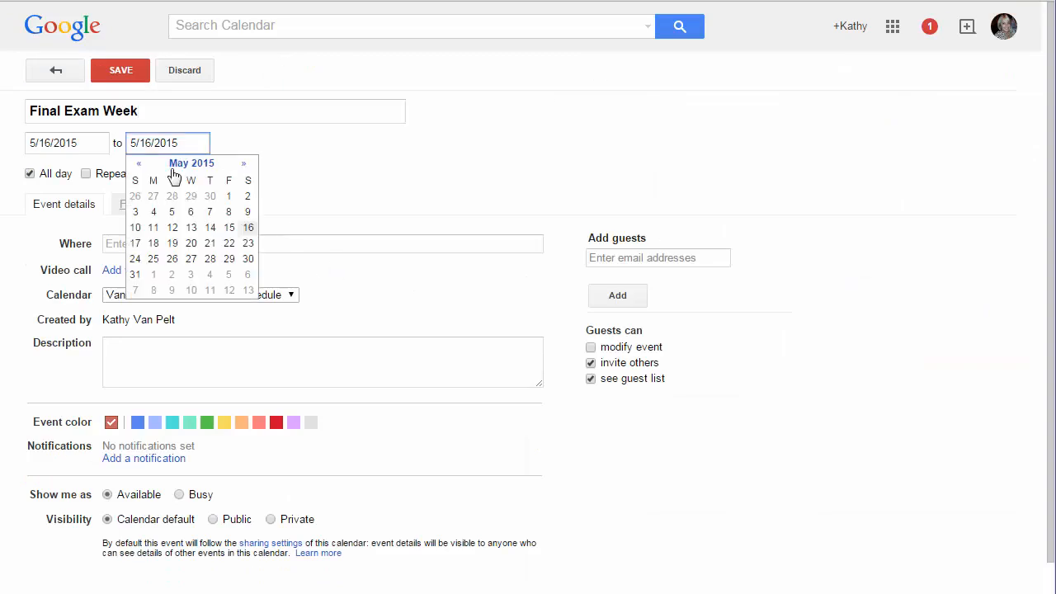
{"action": "left_click", "coordinate": [228, 244]}
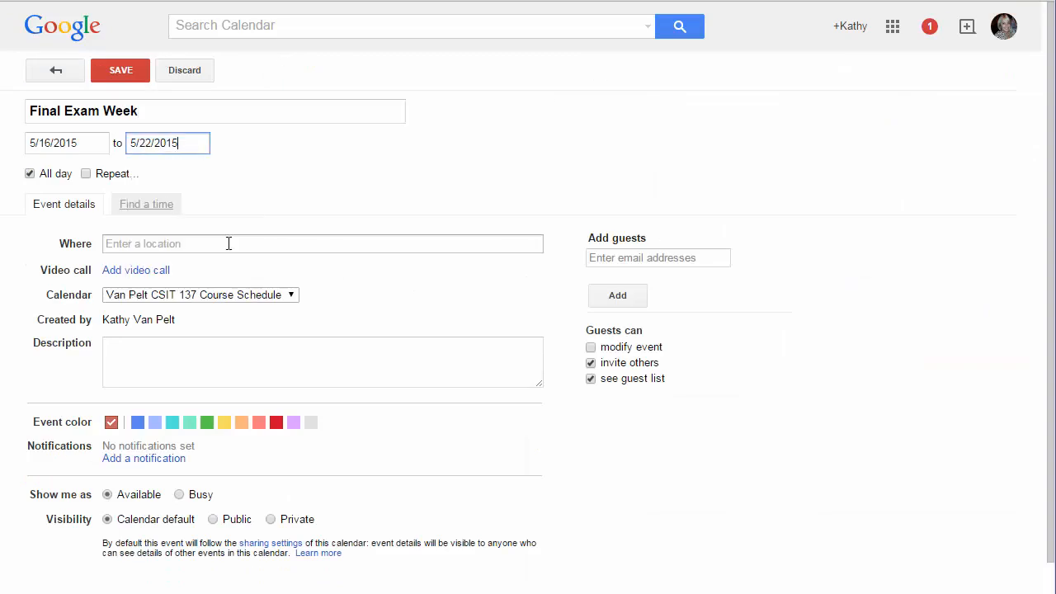
{"action": "left_click", "coordinate": [132, 72]}
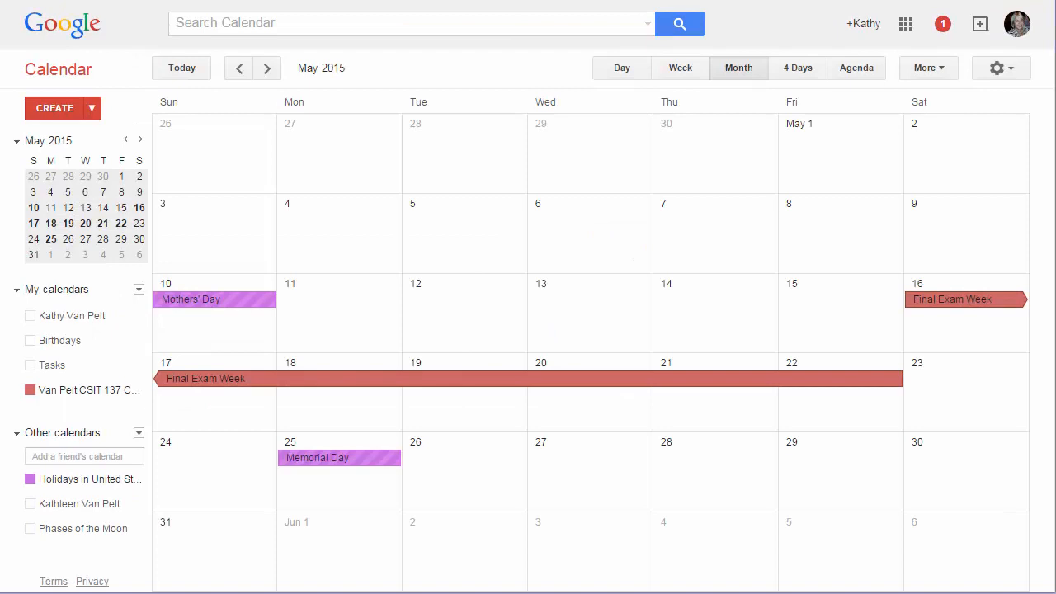
Return to March 2015, open the Van Pelt CSIT 137 Course Schedule calendar's sharing settings, and make the calendar public
{"action": "left_click", "coordinate": [240, 72]}
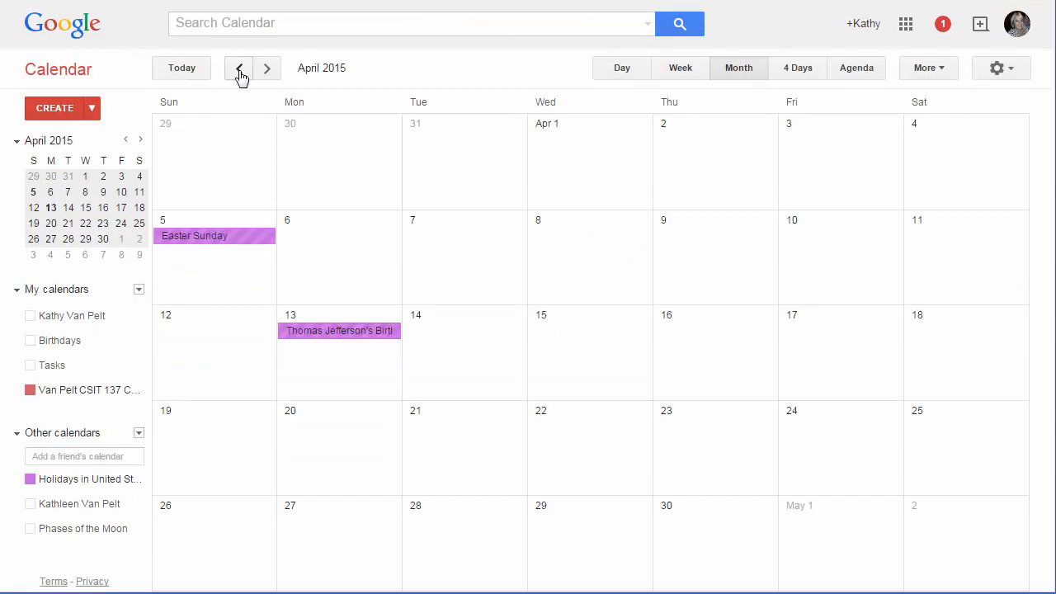
{"action": "left_click", "coordinate": [240, 72]}
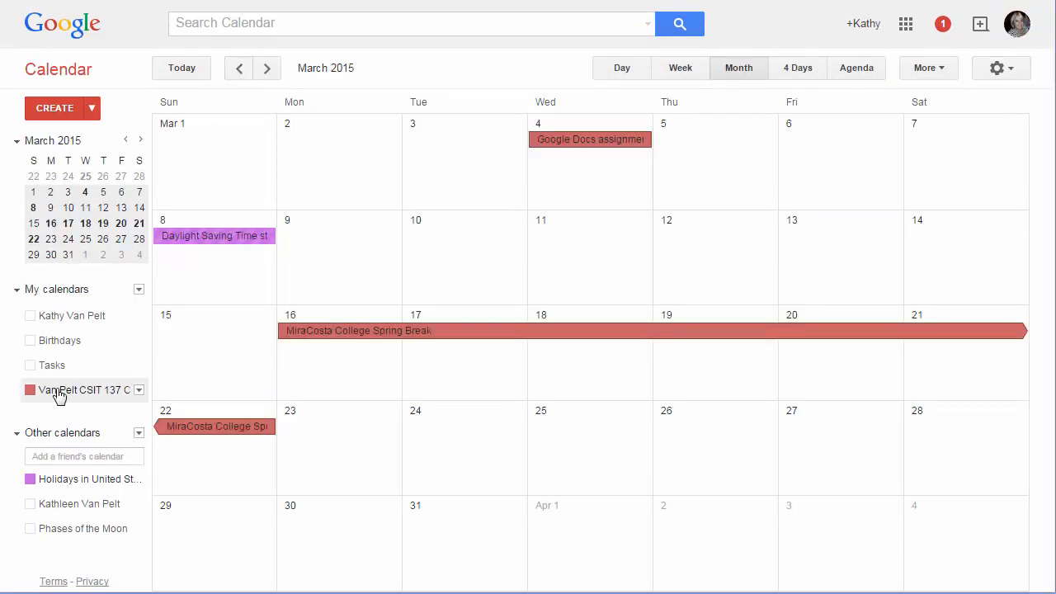
{"action": "left_click", "coordinate": [139, 391]}
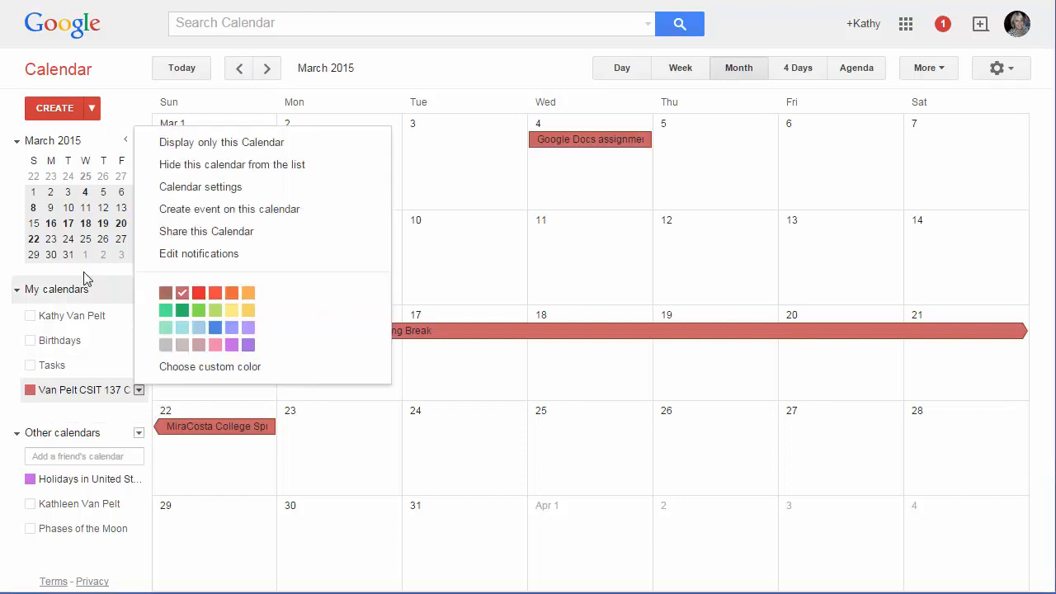
{"action": "left_click", "coordinate": [180, 186]}
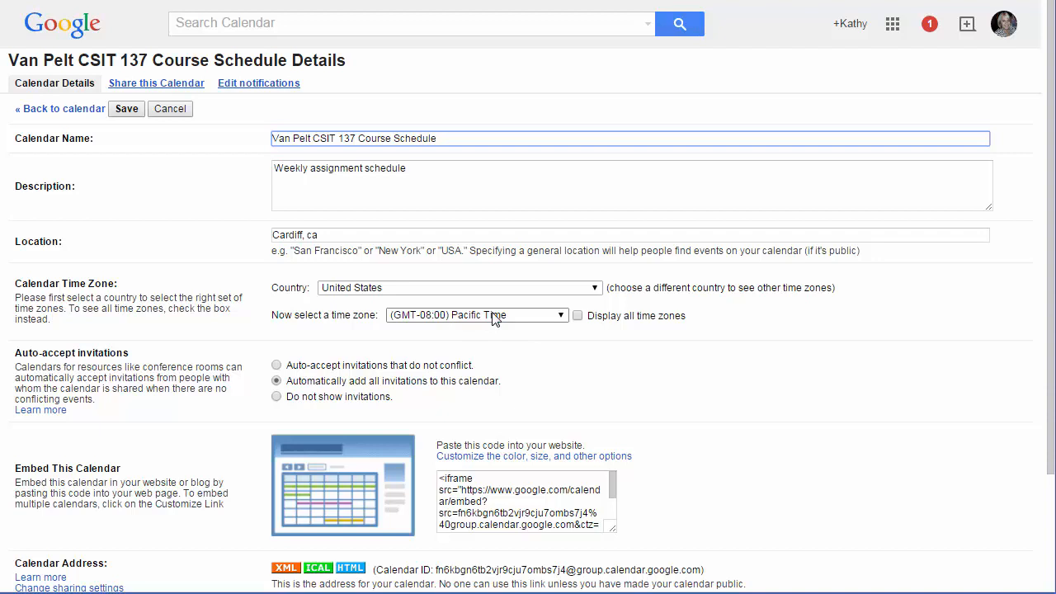
{"action": "scroll", "coordinate": [493, 320], "scroll_direction": "down", "scroll_amount": 1}
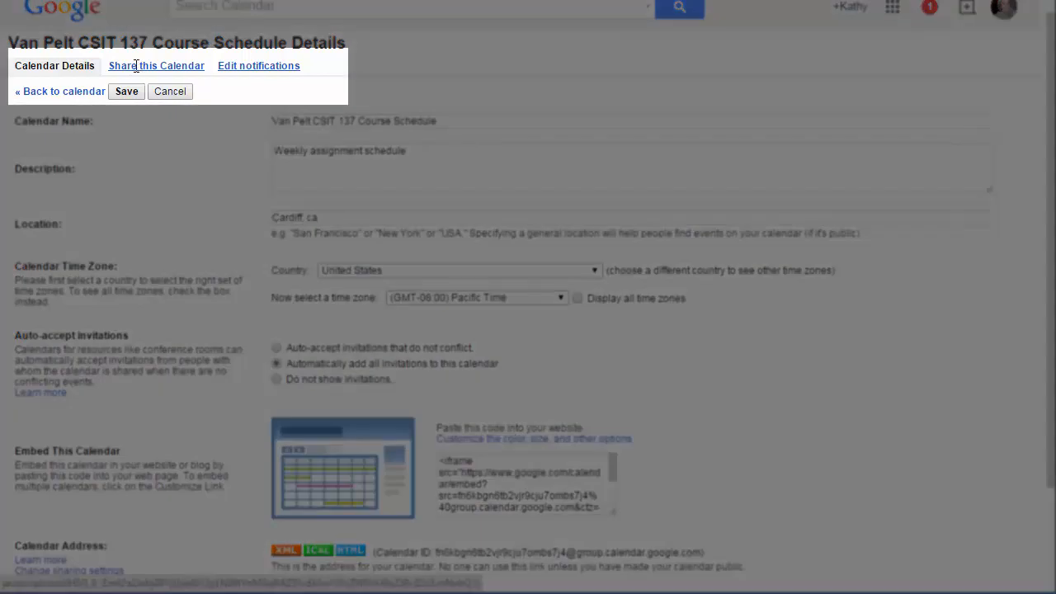
{"action": "left_click", "coordinate": [136, 66]}
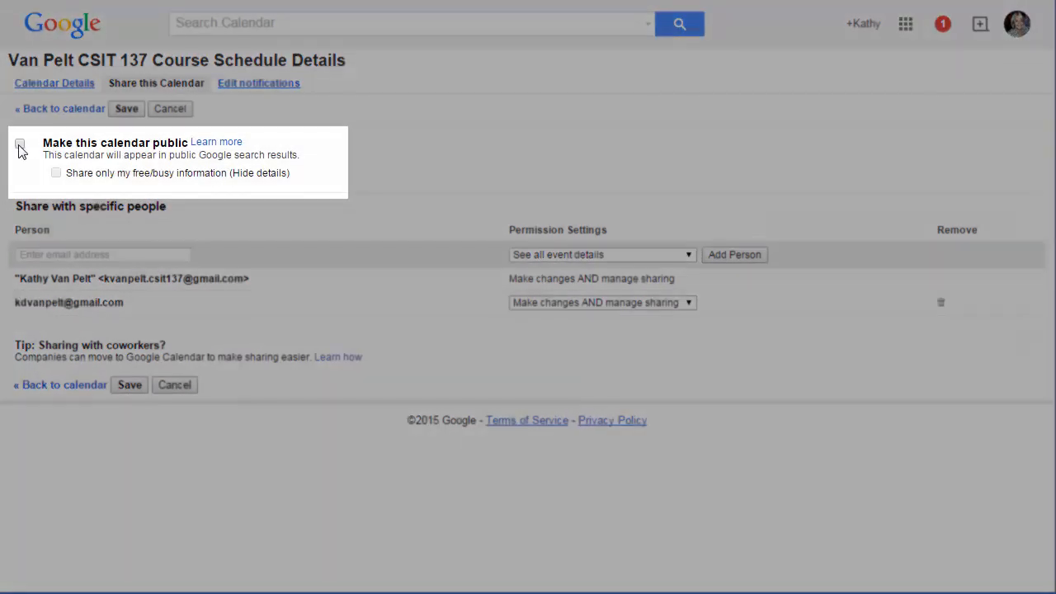
{"action": "left_click", "coordinate": [20, 146]}
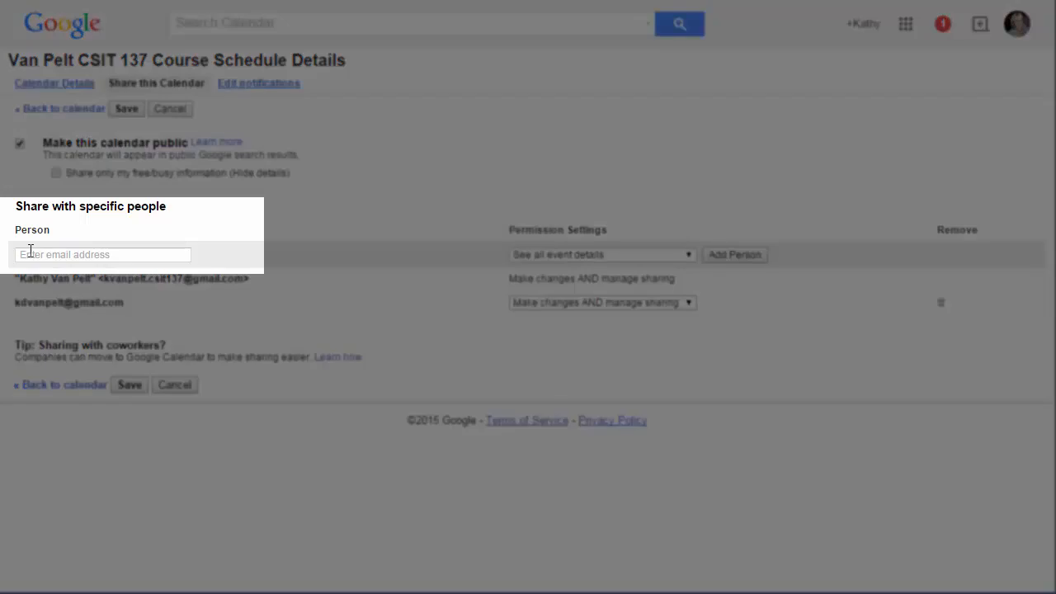
Examine the share-with-specific-people fields and the permission setting options
{"action": "left_click", "coordinate": [30, 254]}
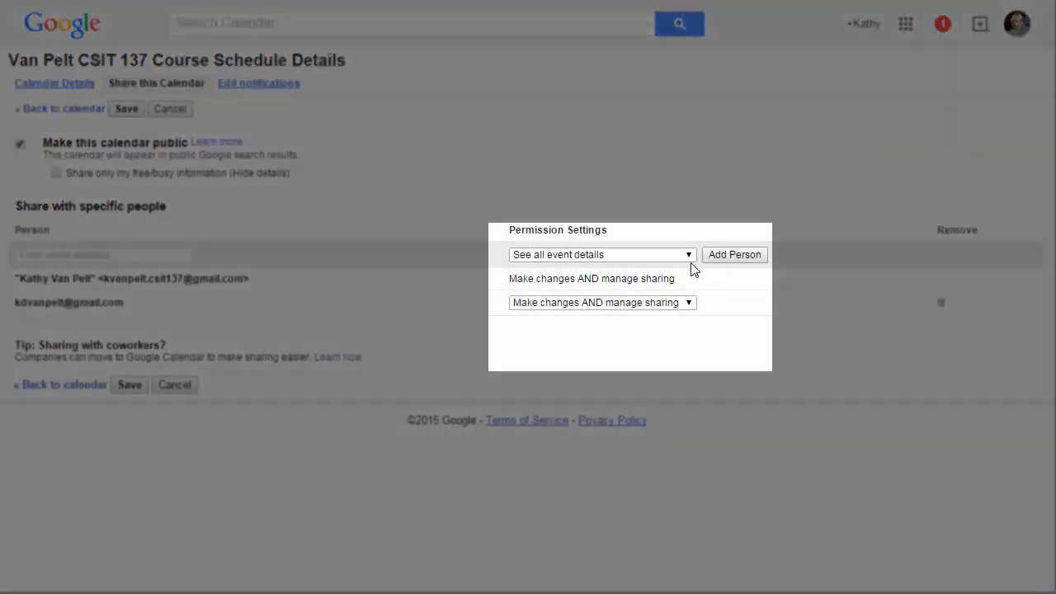
{"action": "left_click", "coordinate": [688, 256]}
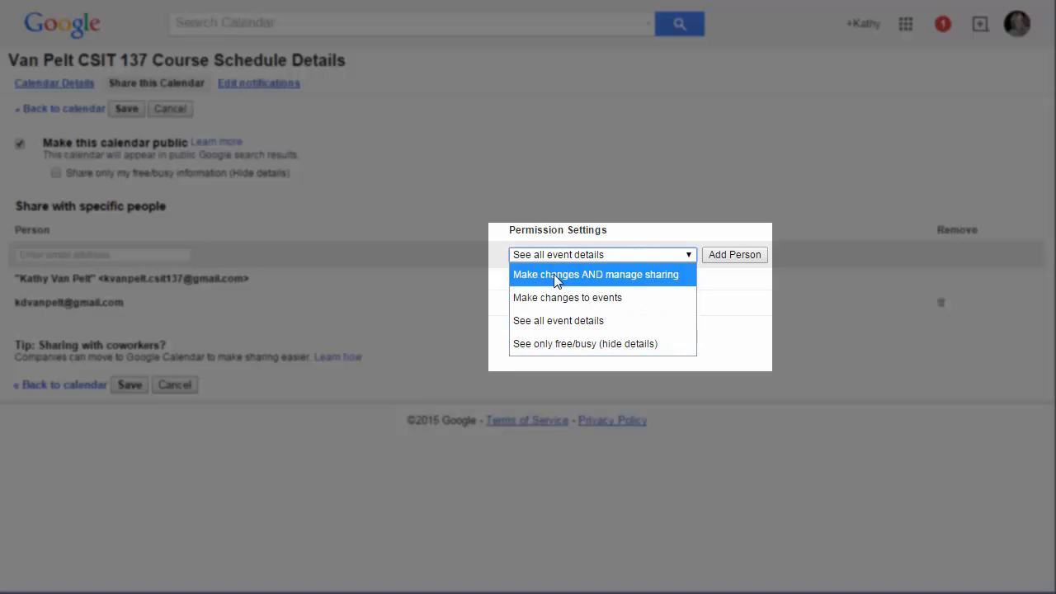
{"action": "left_click", "coordinate": [690, 257]}
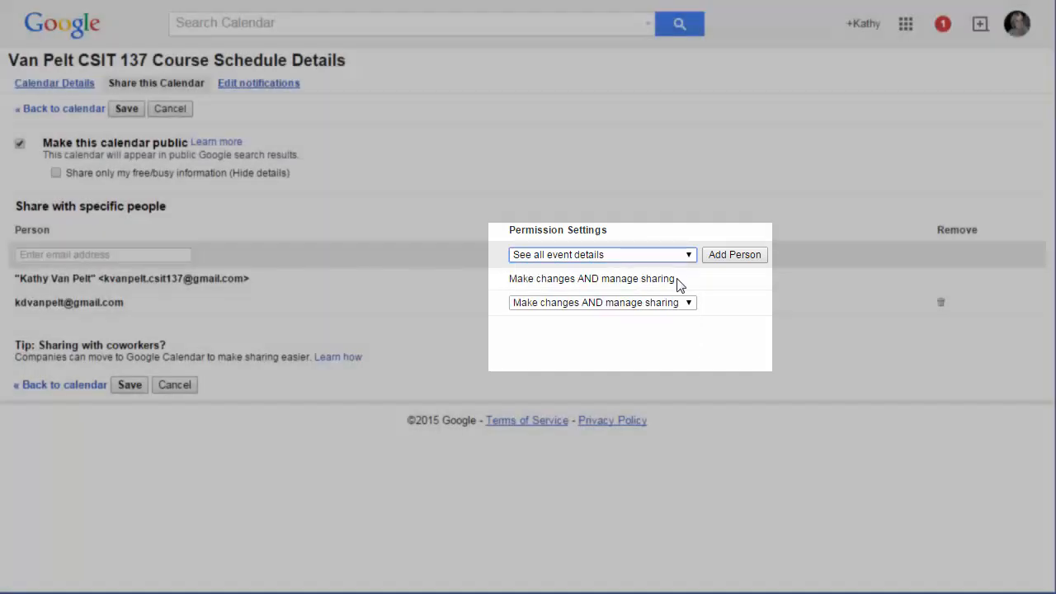
{"action": "left_click_drag", "start_coordinate": [677, 281], "coordinate": [510, 280]}
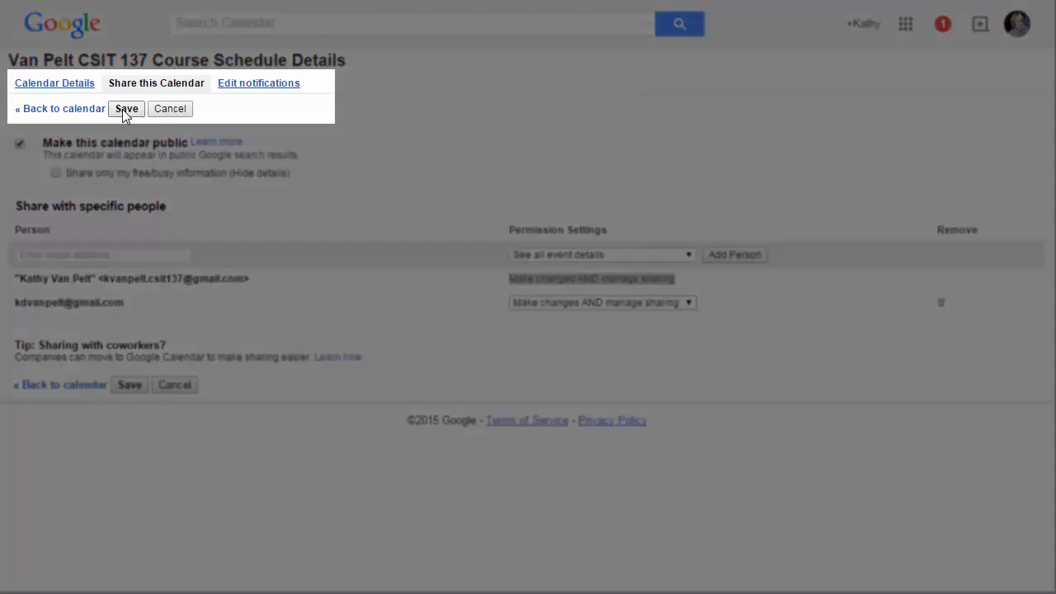
Save the sharing settings, then send the Van Pelt CSIT 137 Course Schedule calendar to the instructor's course e-mail address
{"action": "left_click", "coordinate": [129, 110]}
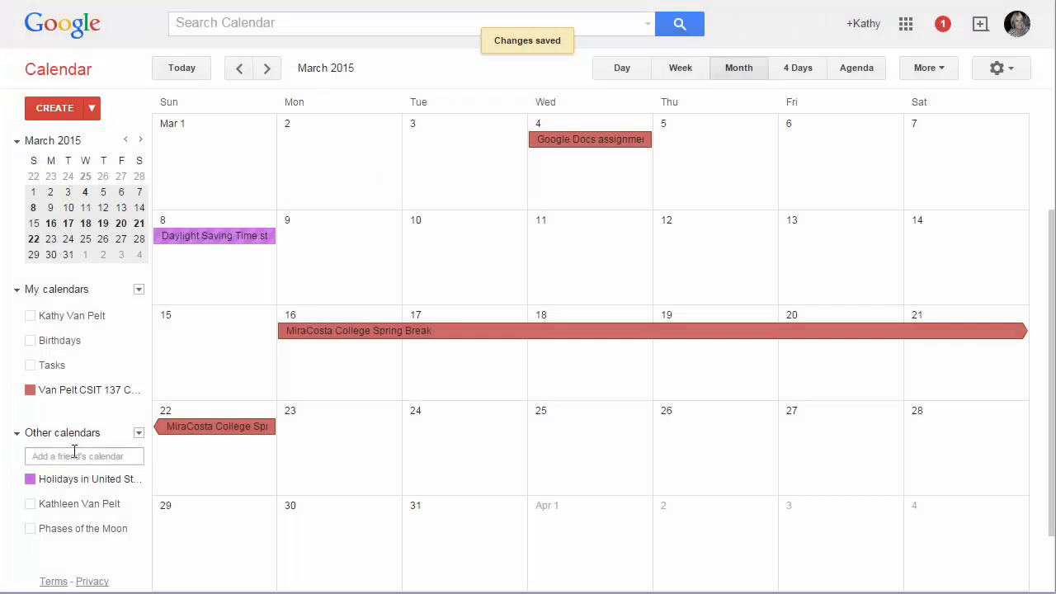
{"action": "left_click", "coordinate": [138, 391]}
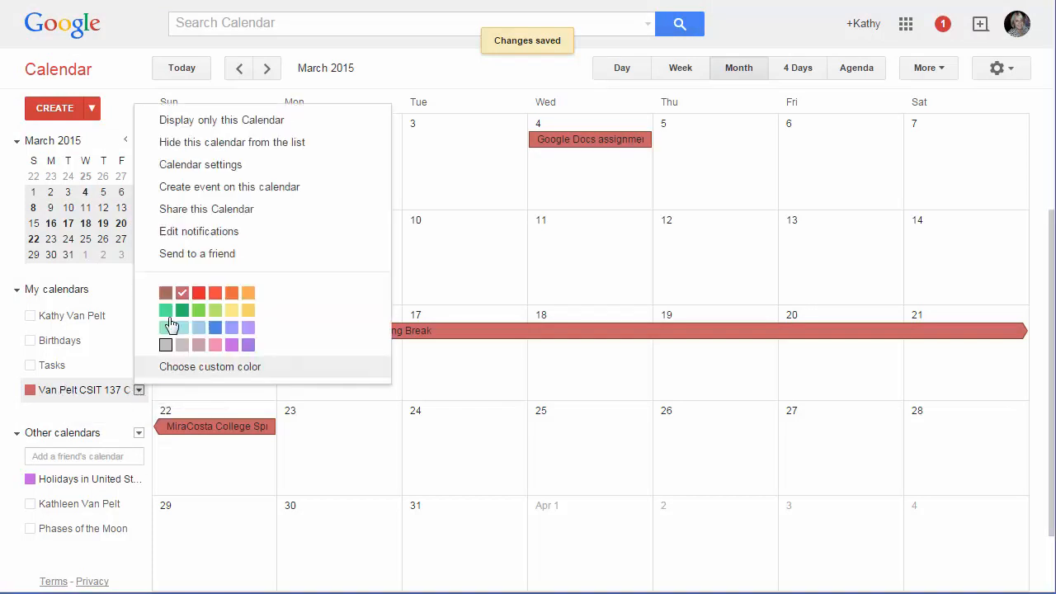
{"action": "left_click", "coordinate": [183, 256]}
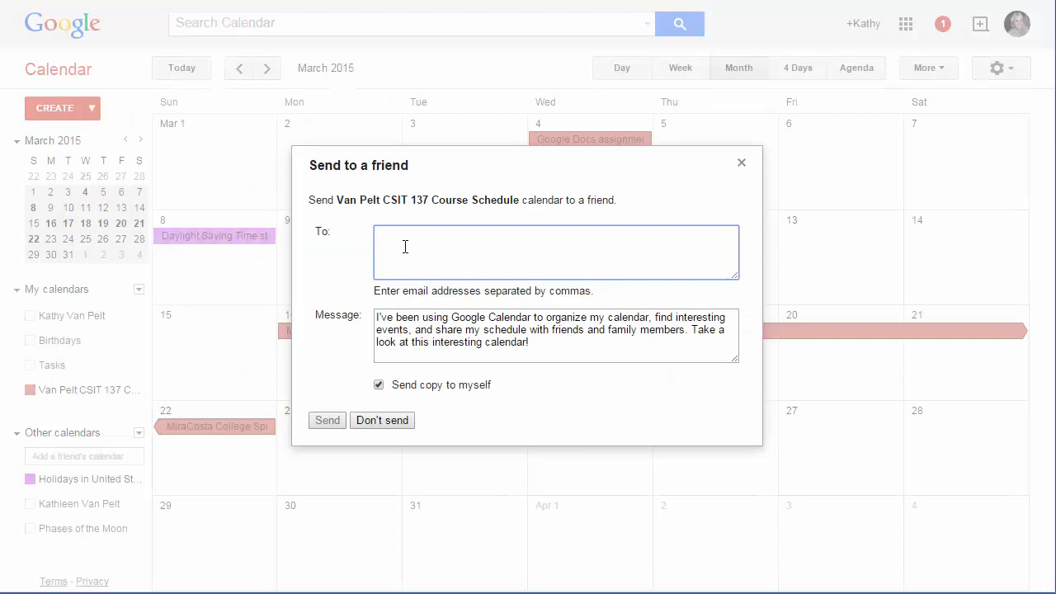
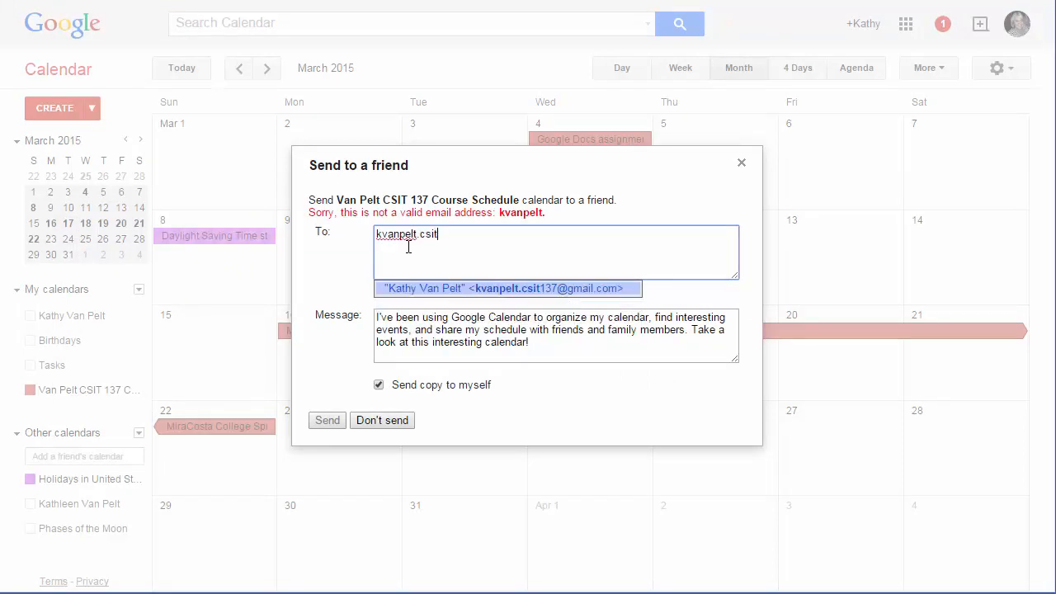
{"action": "left_click", "coordinate": [576, 297]}
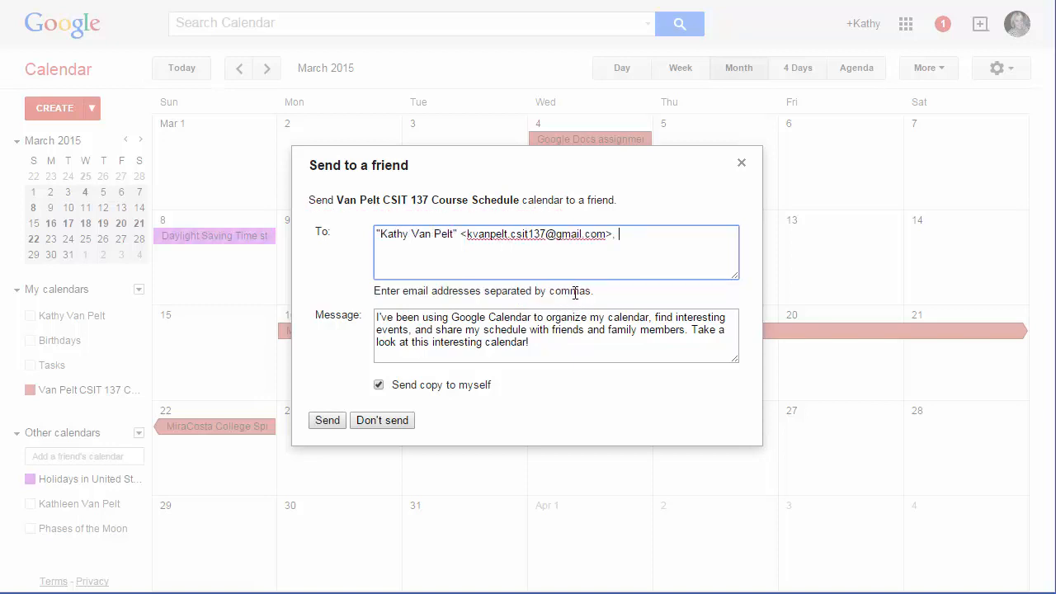
{"action": "left_click", "coordinate": [324, 421]}
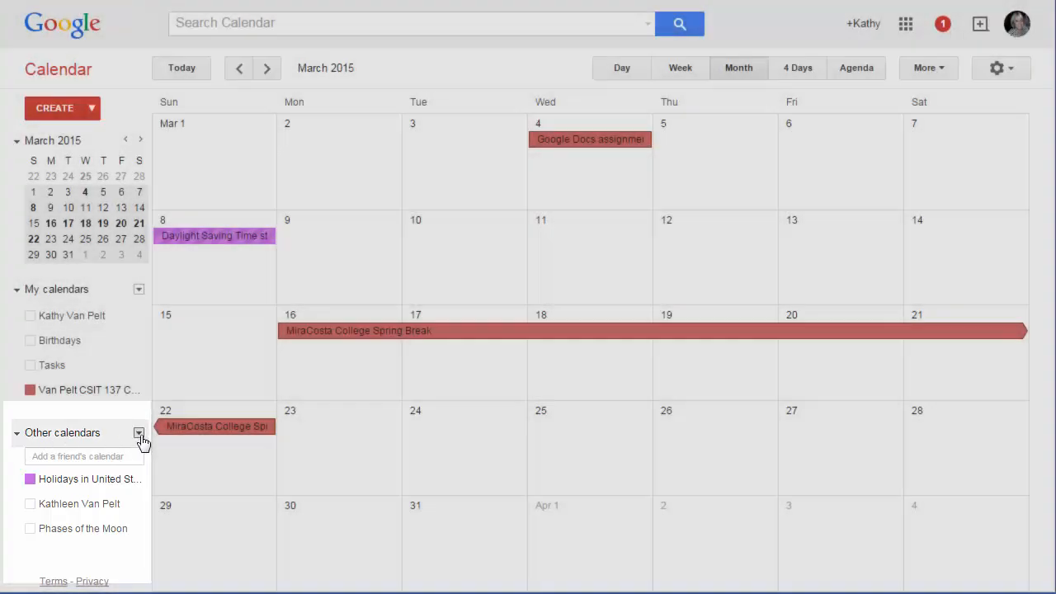
Browse the interesting calendars and look through the Holidays, Sports and More categories
{"action": "left_click", "coordinate": [140, 435]}
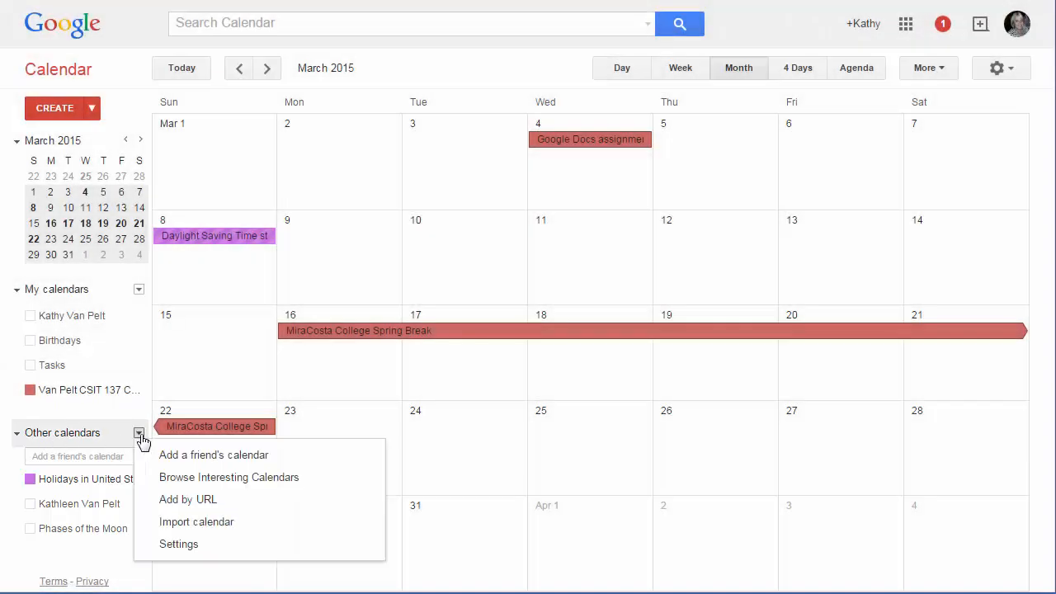
{"action": "left_click", "coordinate": [174, 482]}
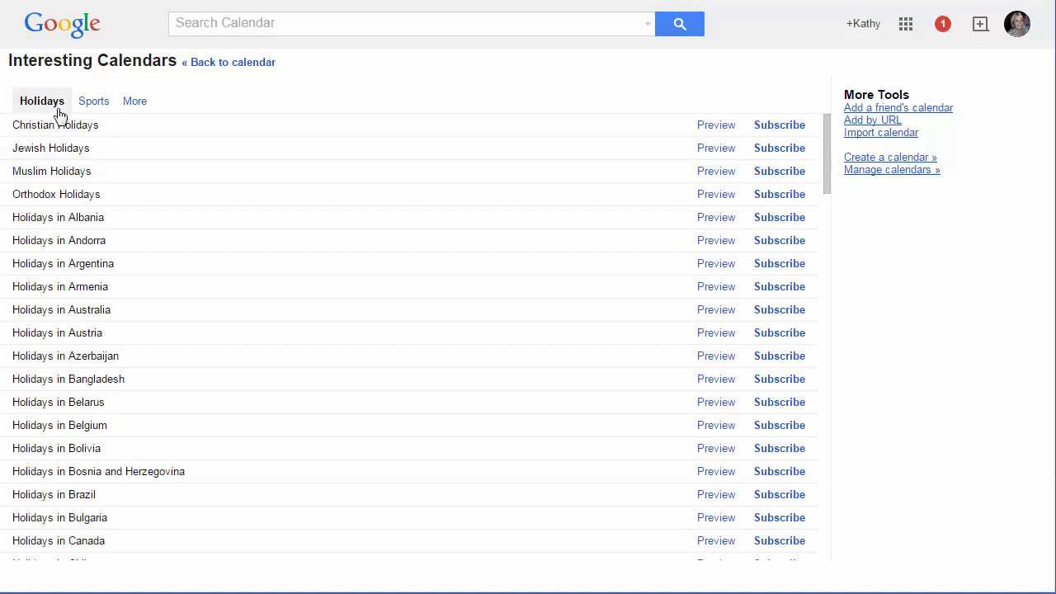
{"action": "left_click", "coordinate": [95, 102]}
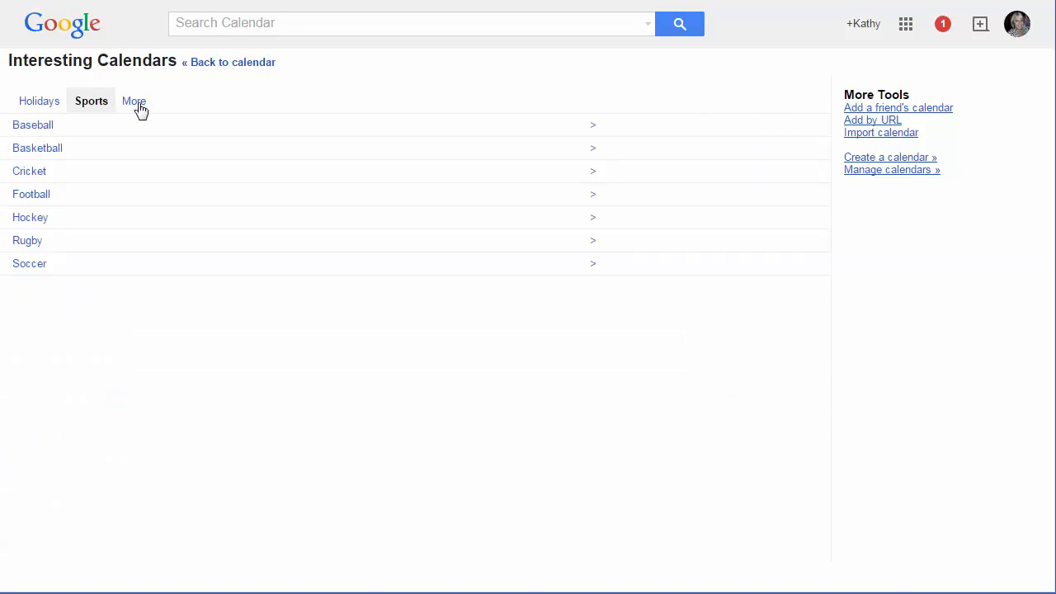
{"action": "left_click", "coordinate": [136, 104]}
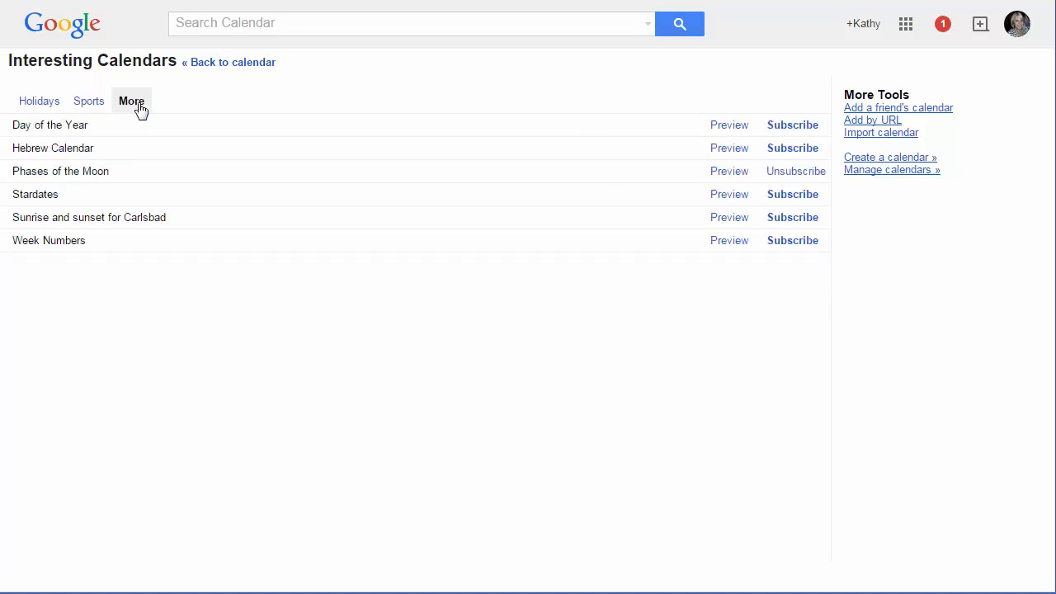